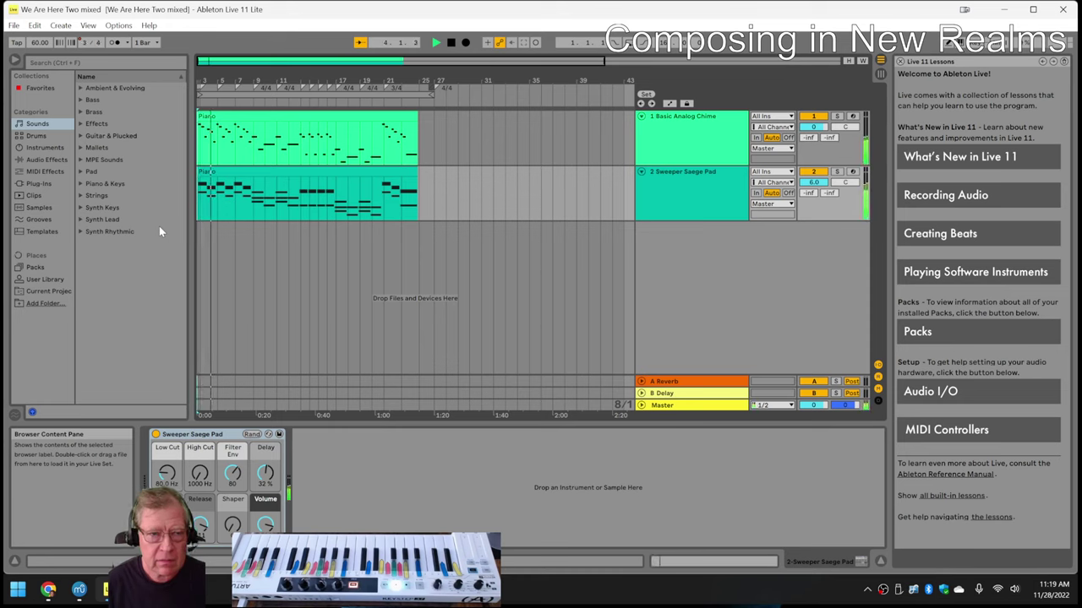
Step: Stop the playback, switch to the Composing in New Realms spreadsheet in Chrome and review the Reflection notes starting at row 18
key(space)
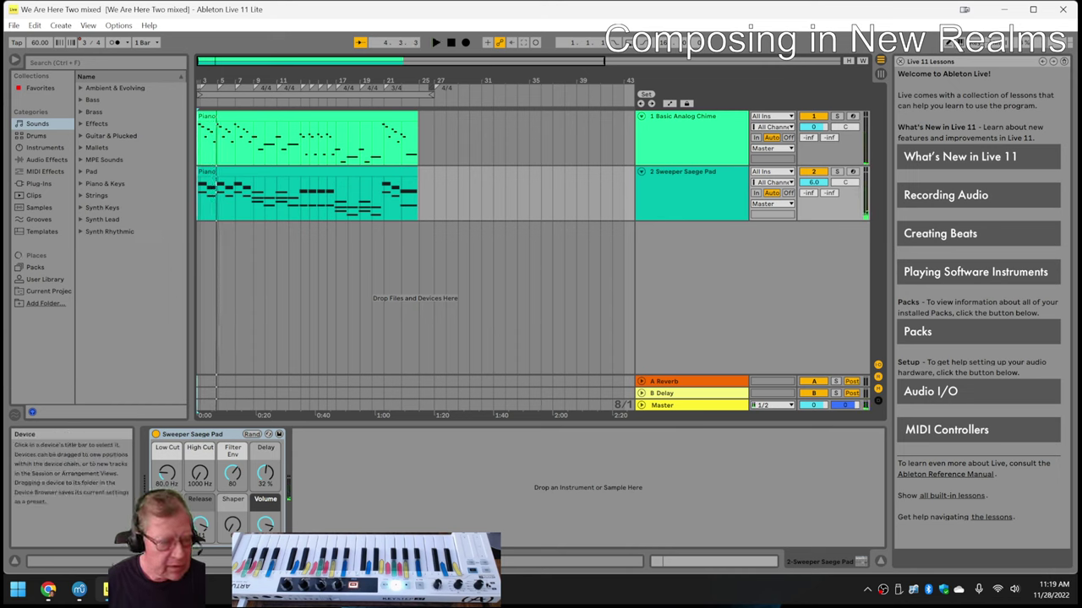
click(48, 591)
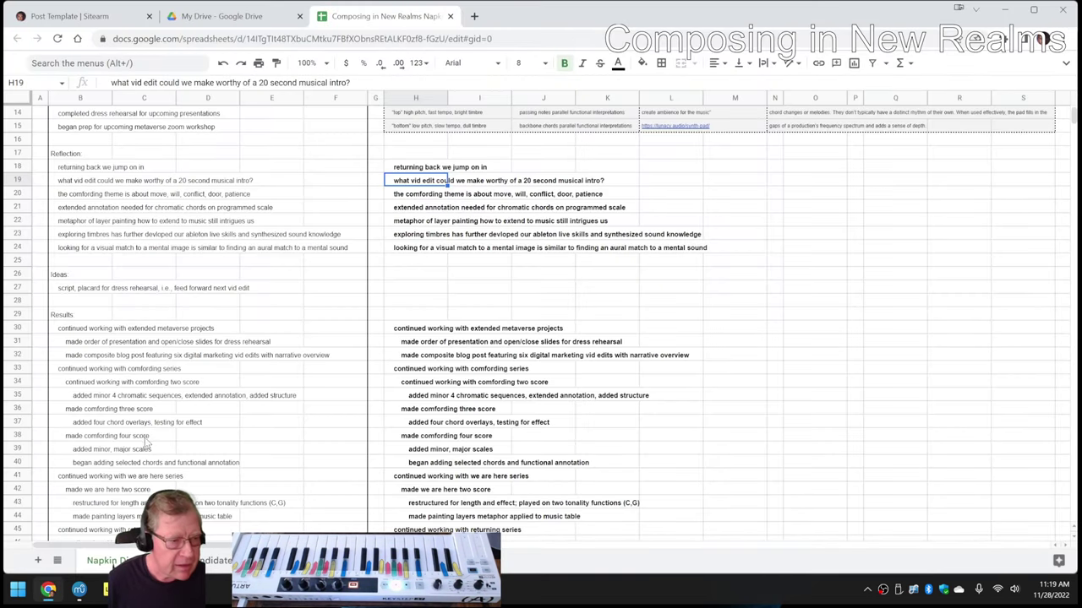
scroll(145, 441, up, 3)
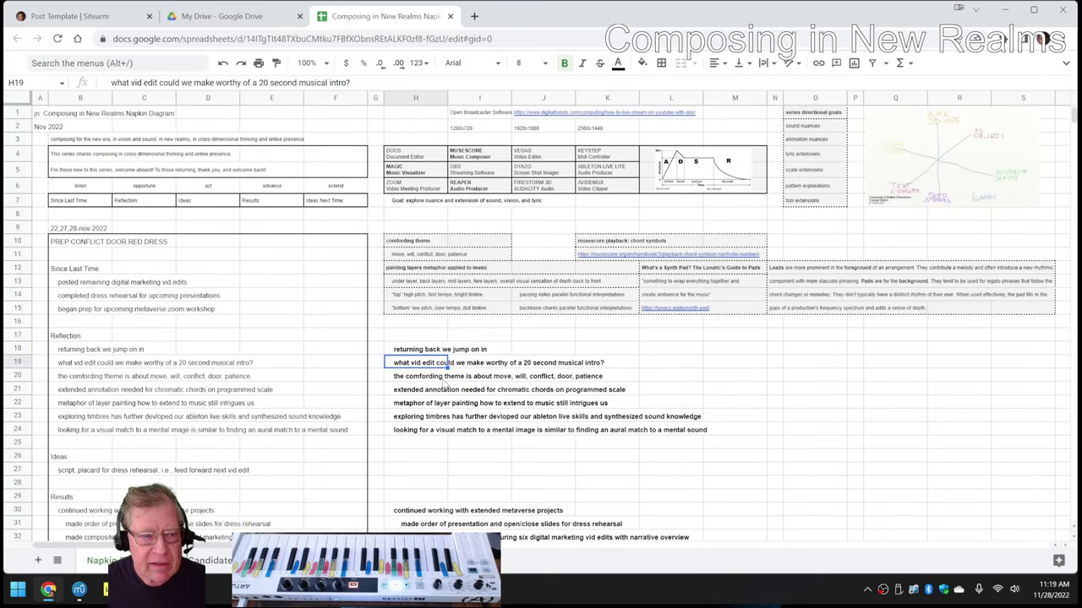
click(405, 351)
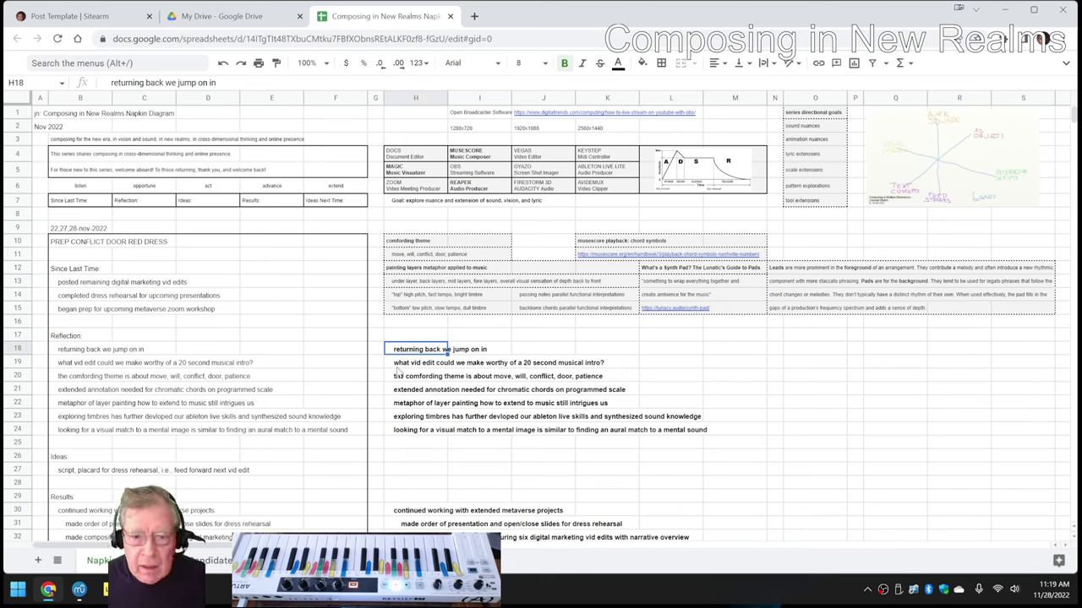
scroll(397, 372, down, 4)
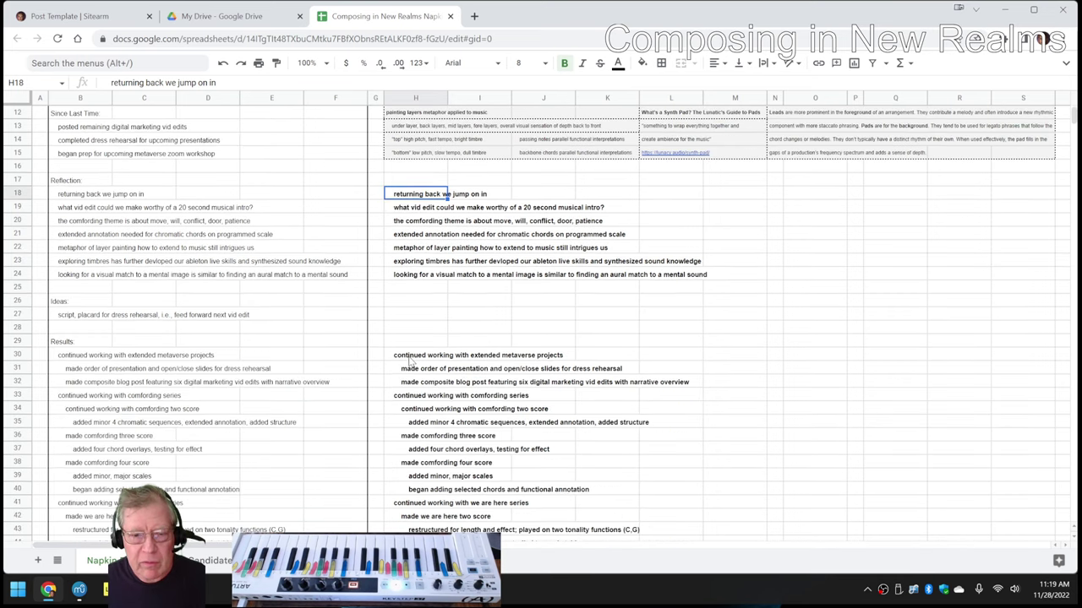
Step: Examine the Results entries on the extended metaverse projects, the comfording series and the we are here series
click(412, 359)
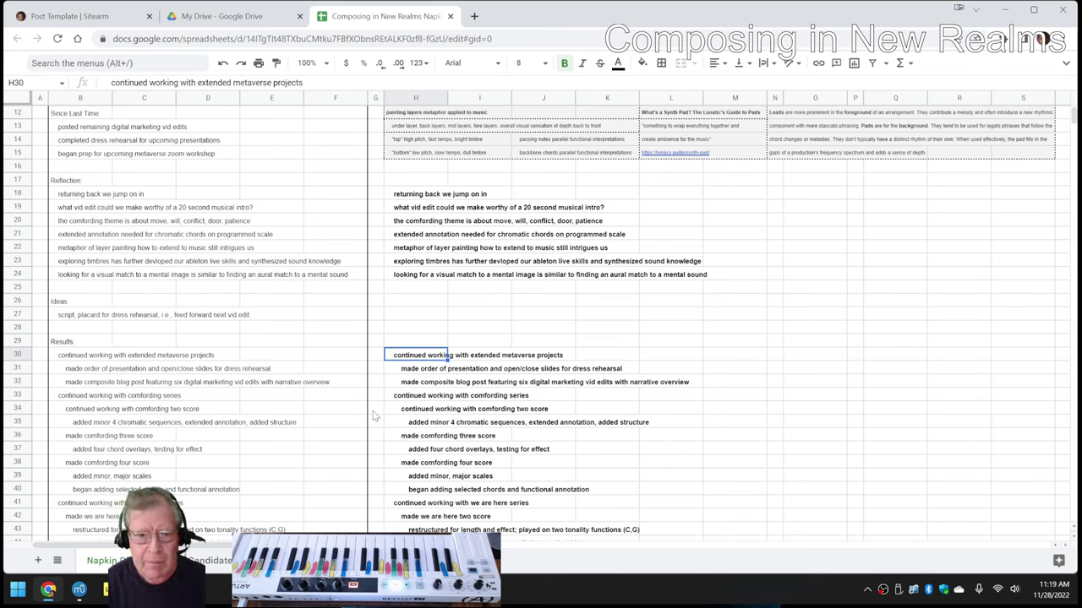
click(394, 398)
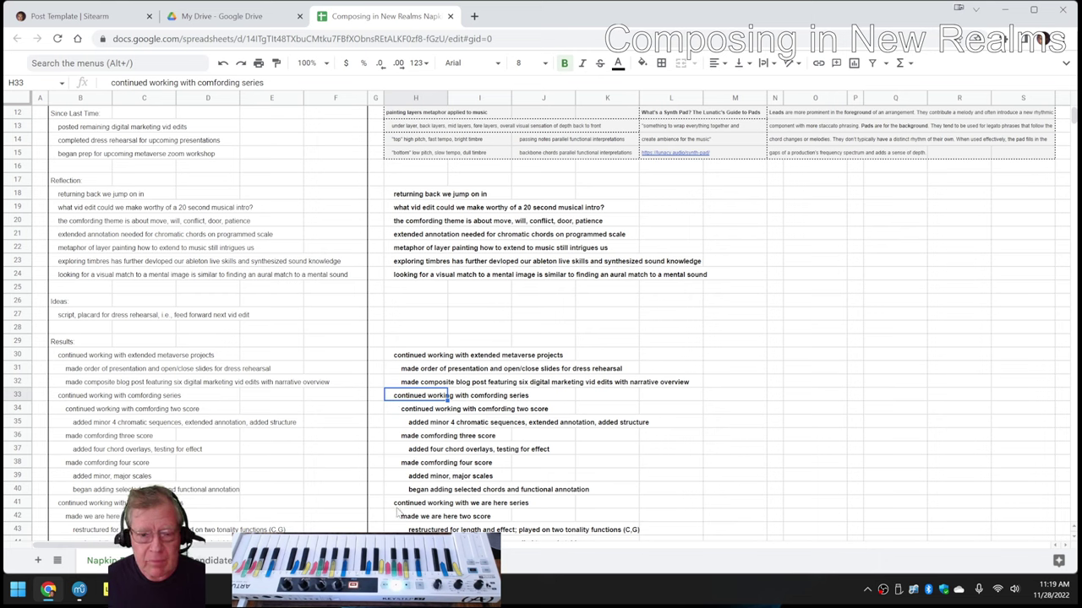
click(437, 224)
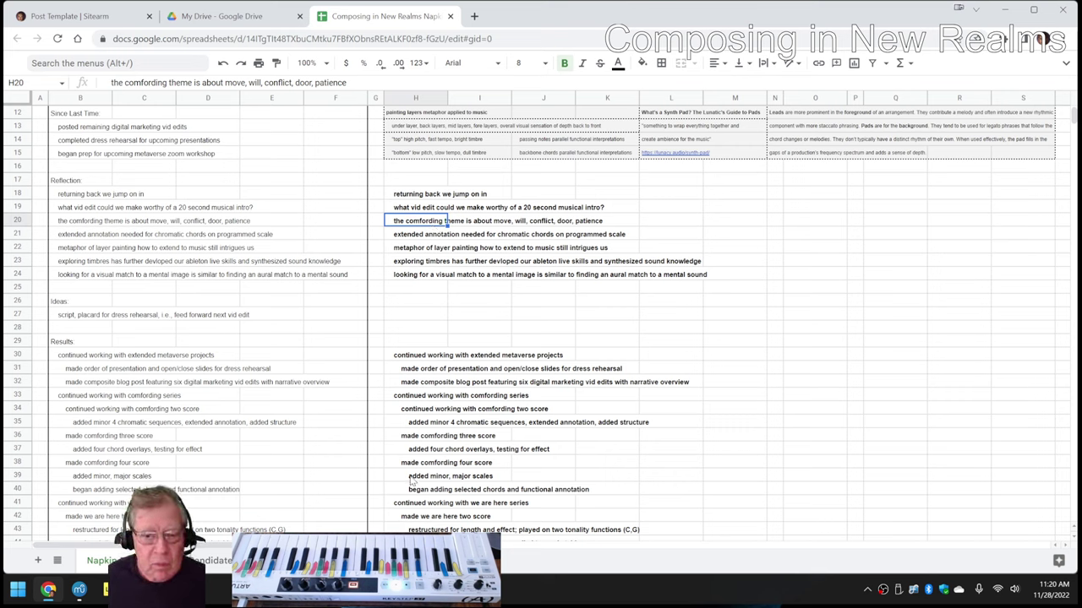
click(412, 505)
scroll(411, 498, down, 4)
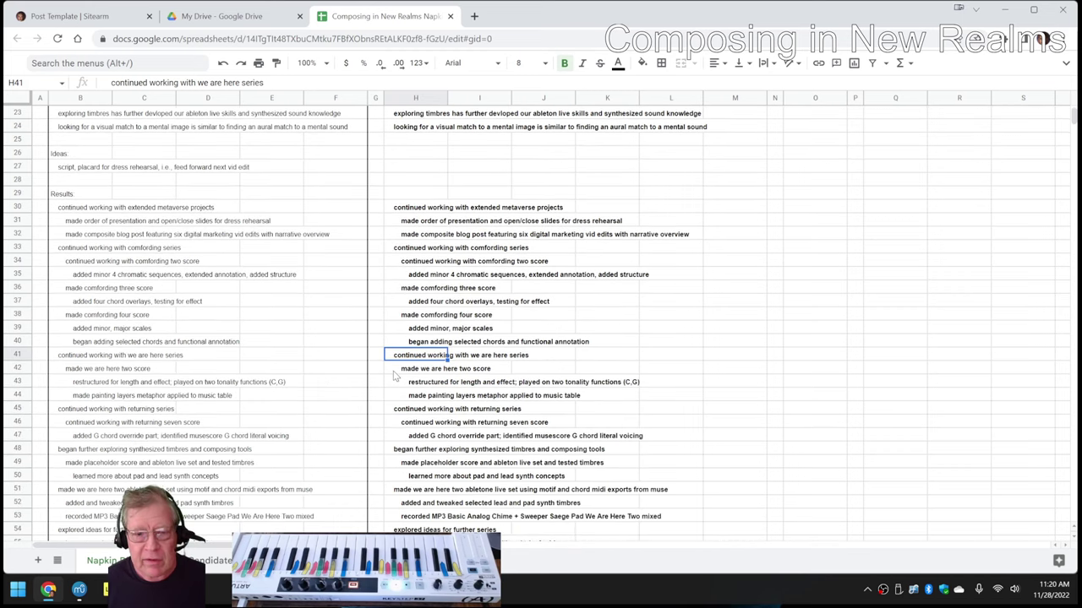
click(435, 399)
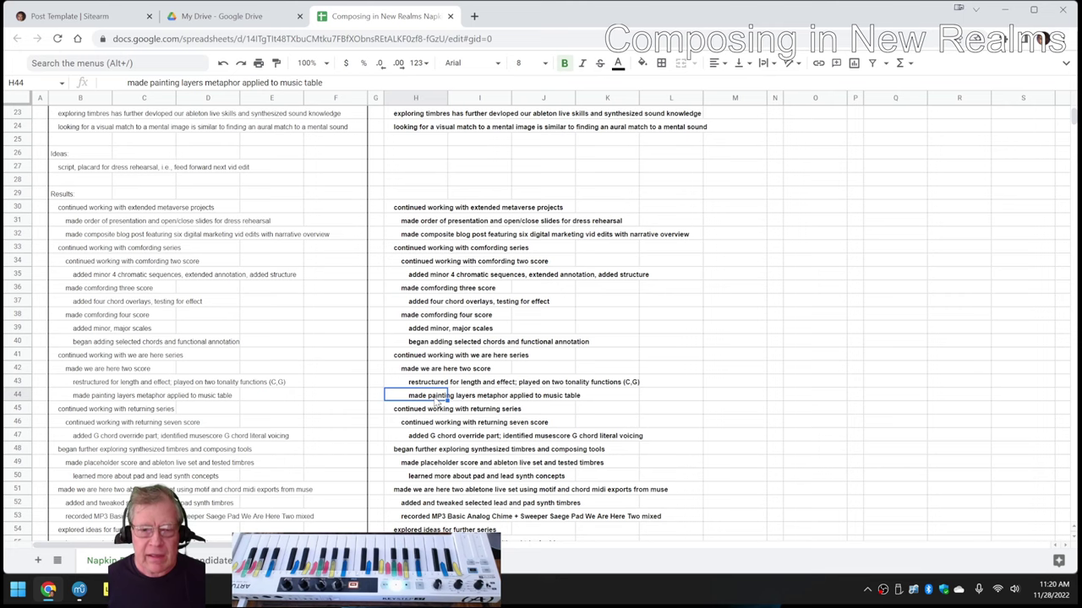
Step: Examine the layer painting reflection in row 22 and the "top" high pitch entry of the painting layers metaphor table
scroll(435, 401, up, 5)
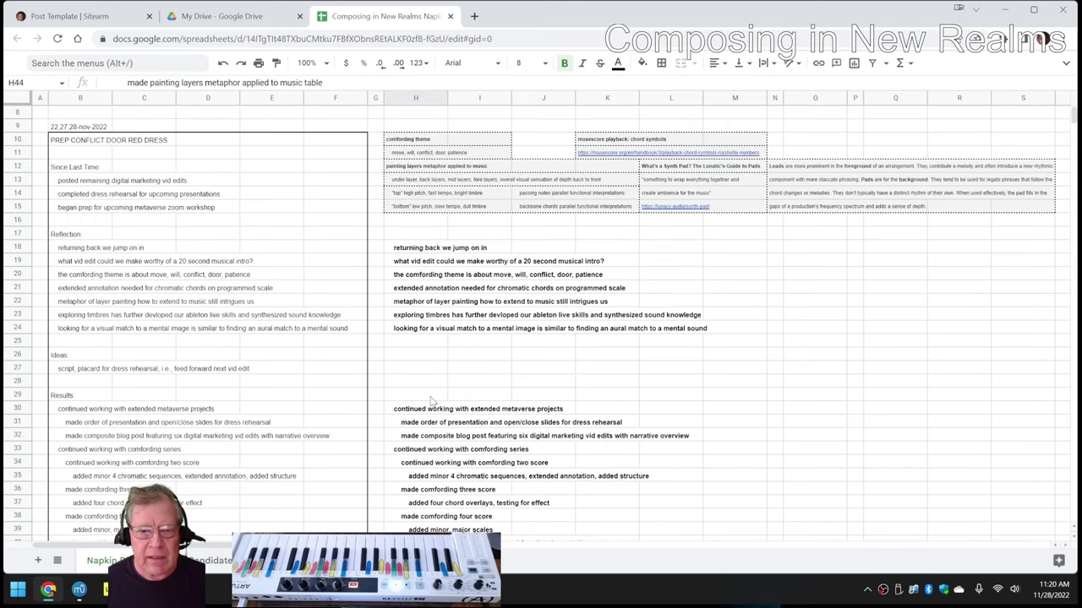
click(395, 304)
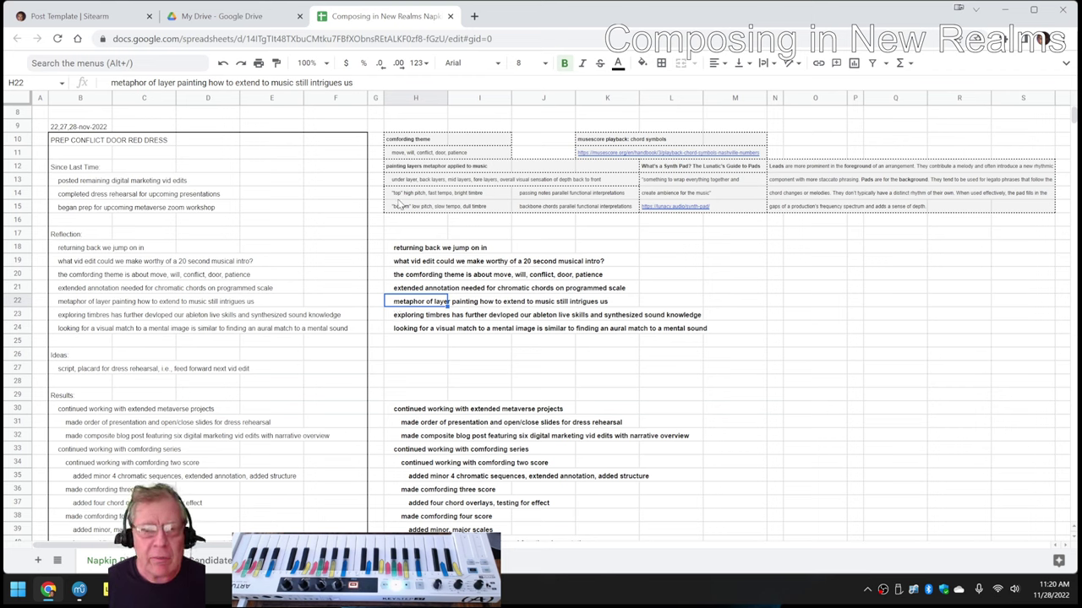
click(397, 197)
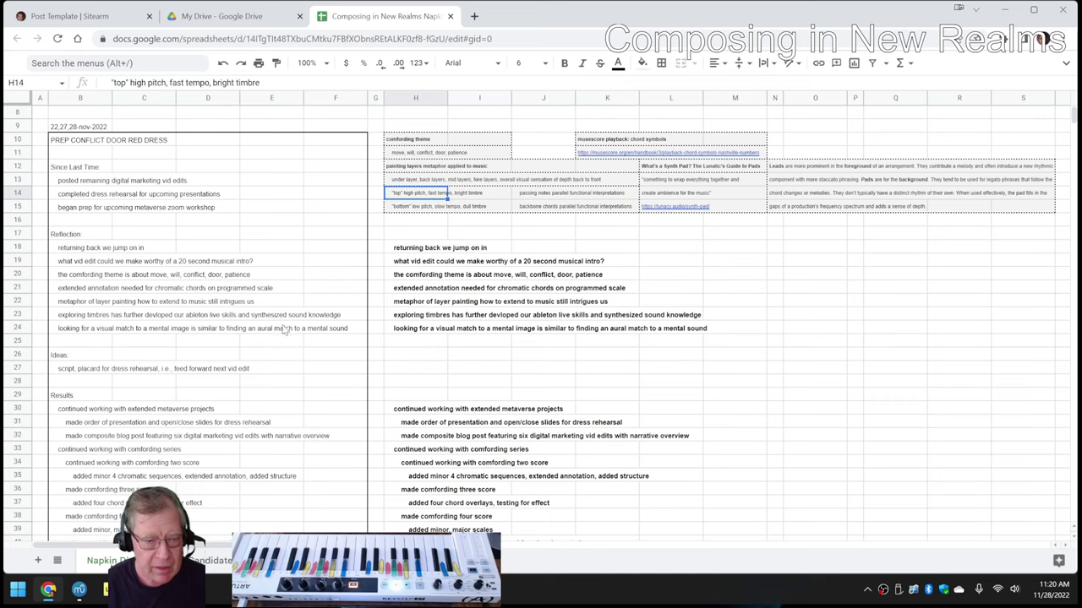
Step: Compare the We Are Here Two mixed score in MuseScore with the painting layers table and Results notes in the spreadsheet
click(78, 591)
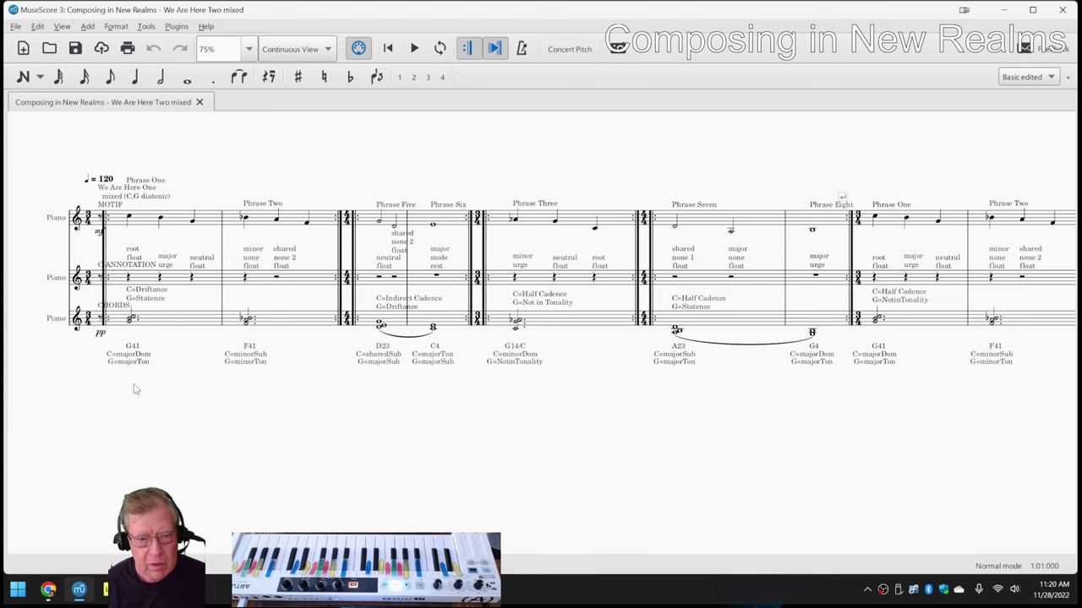
click(48, 589)
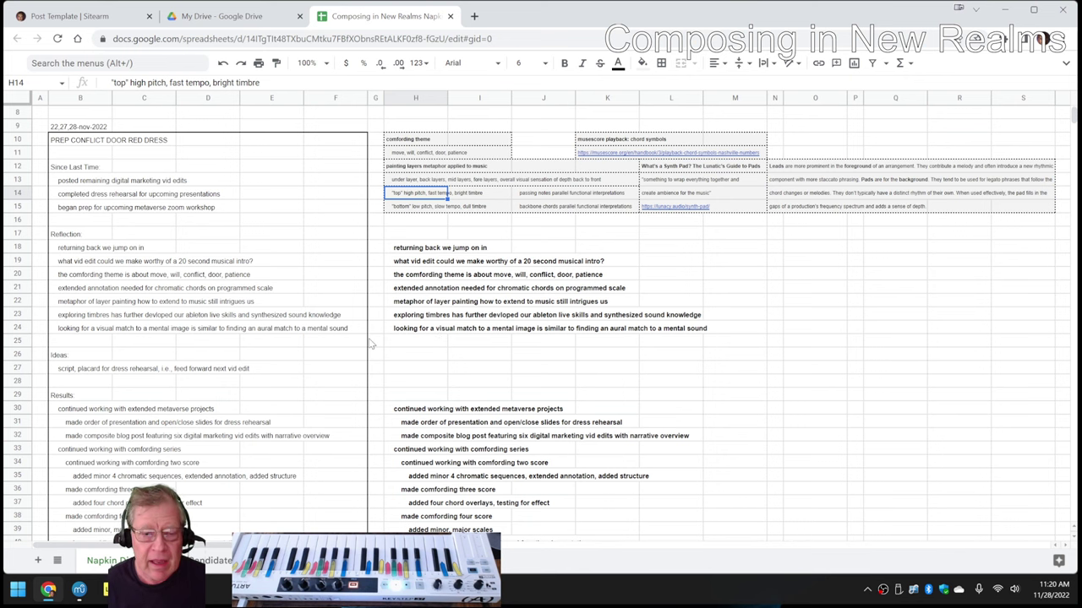
click(78, 589)
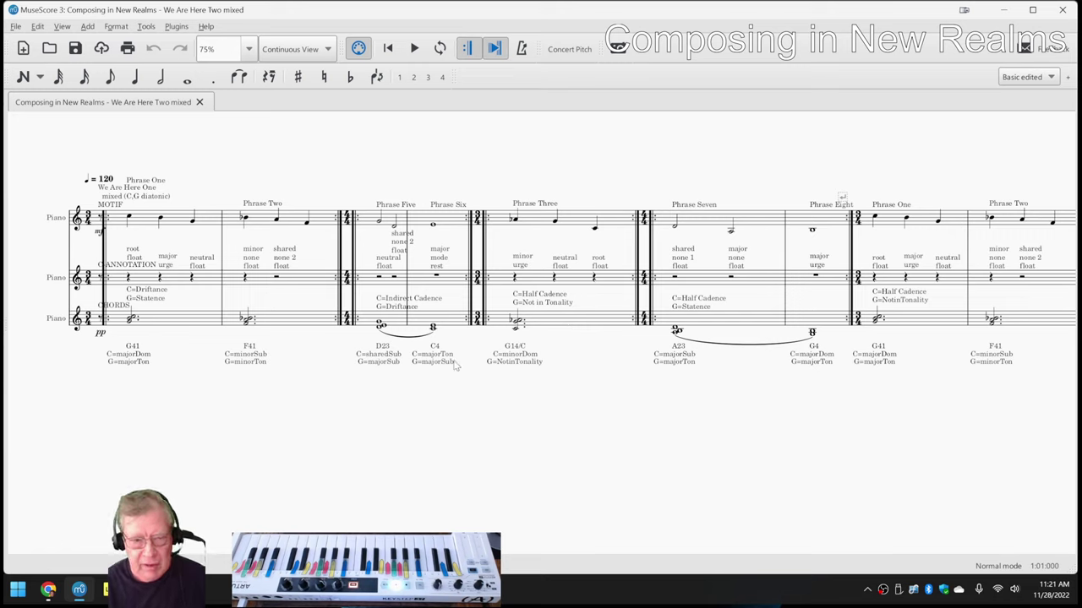
click(48, 591)
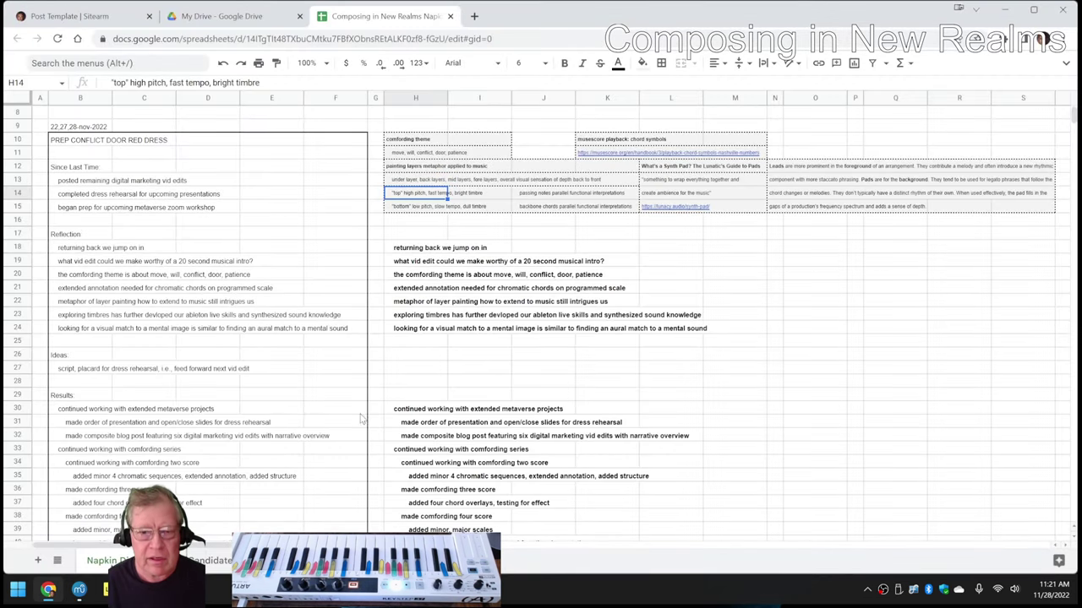
scroll(490, 422, down, 4)
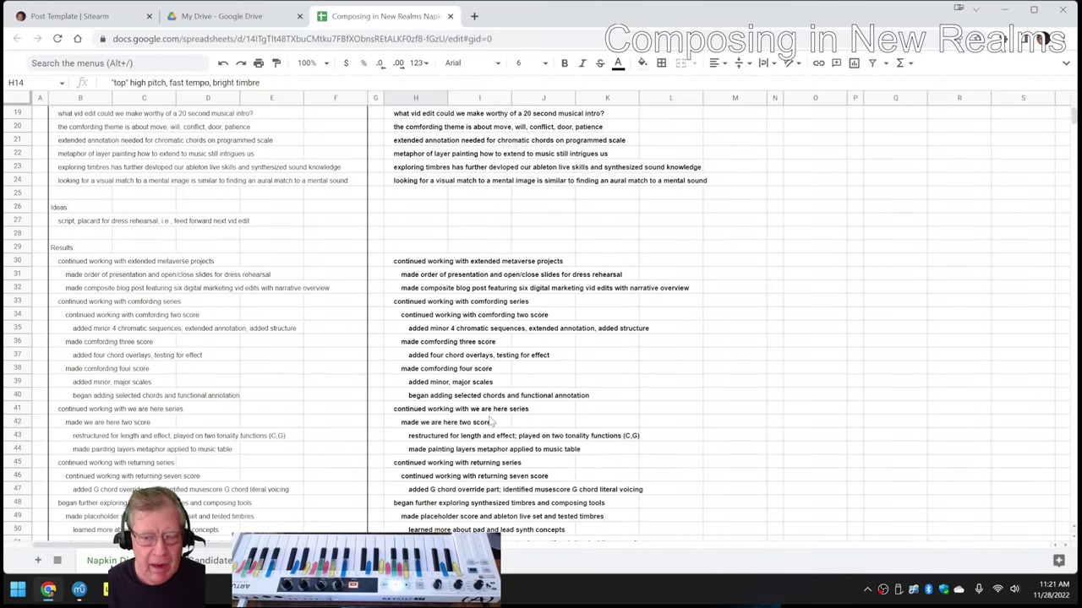
scroll(491, 422, down, 1)
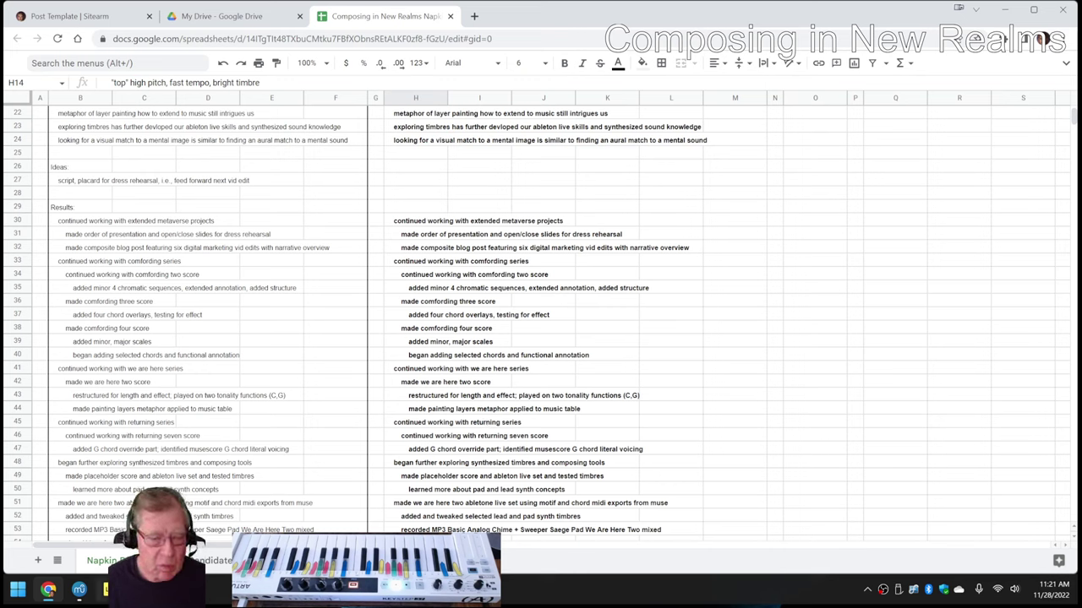
Step: Switch to MuseScore and highlight the Phrase One measure in the motif staff, followed by the matching measure in the chords staff
click(79, 590)
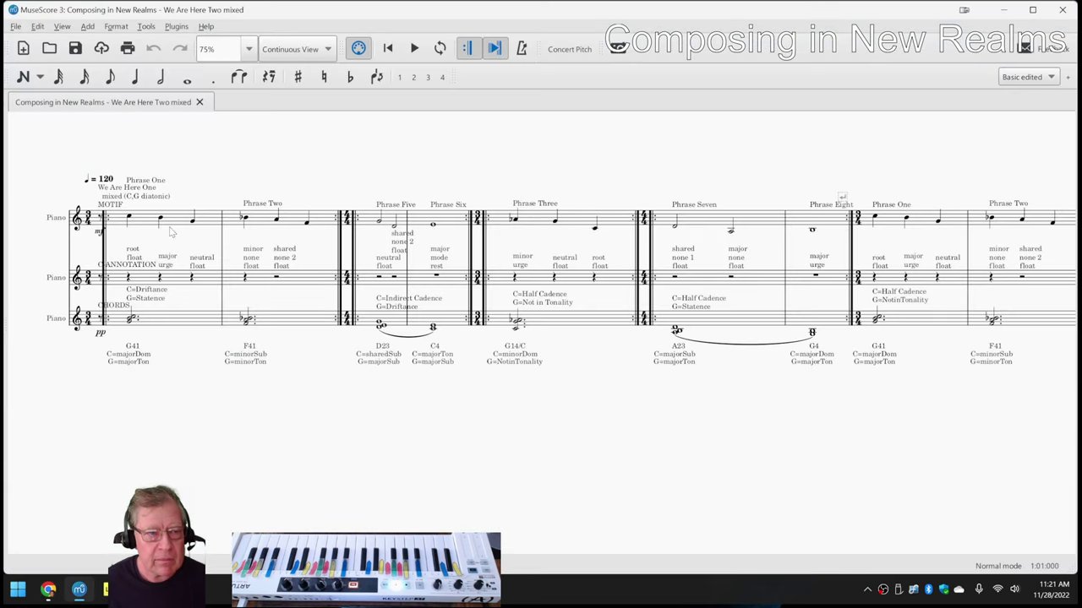
click(145, 226)
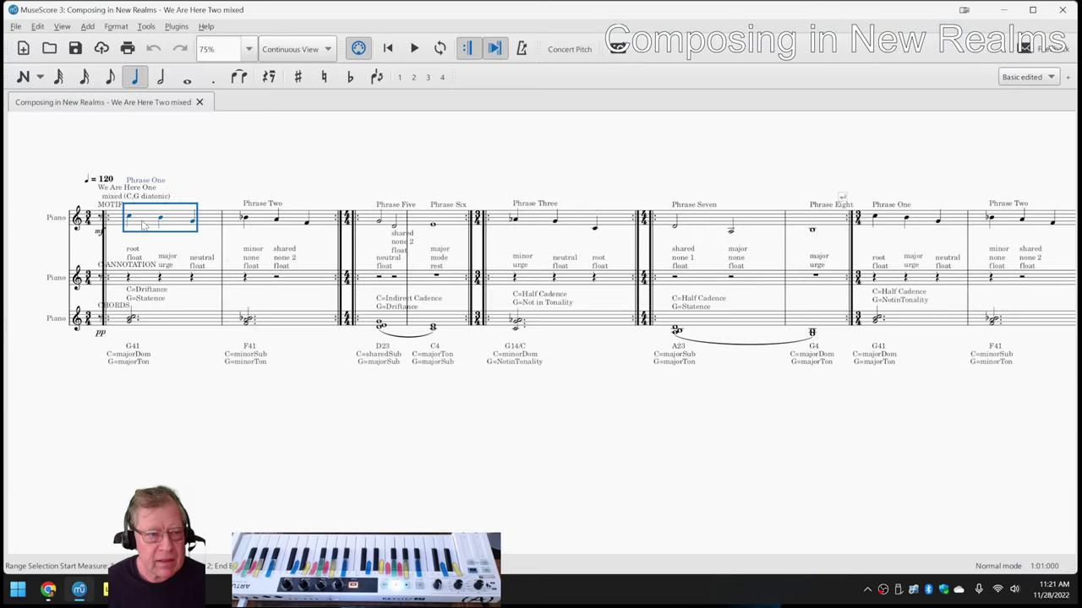
click(158, 322)
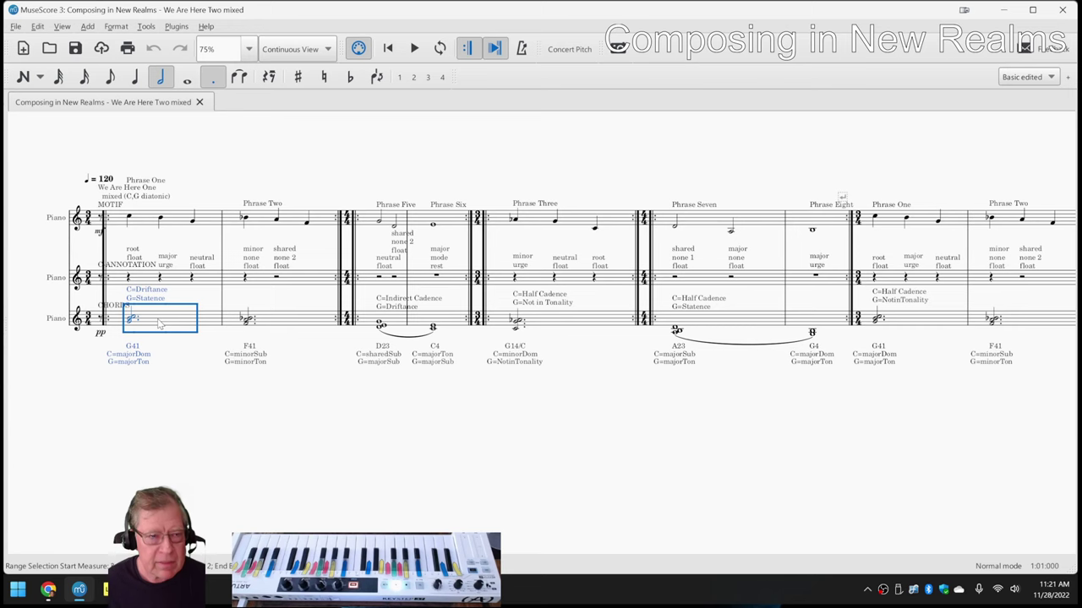
Step: Switch to Ableton Live, return to the start of the arrangement and play it through
click(105, 589)
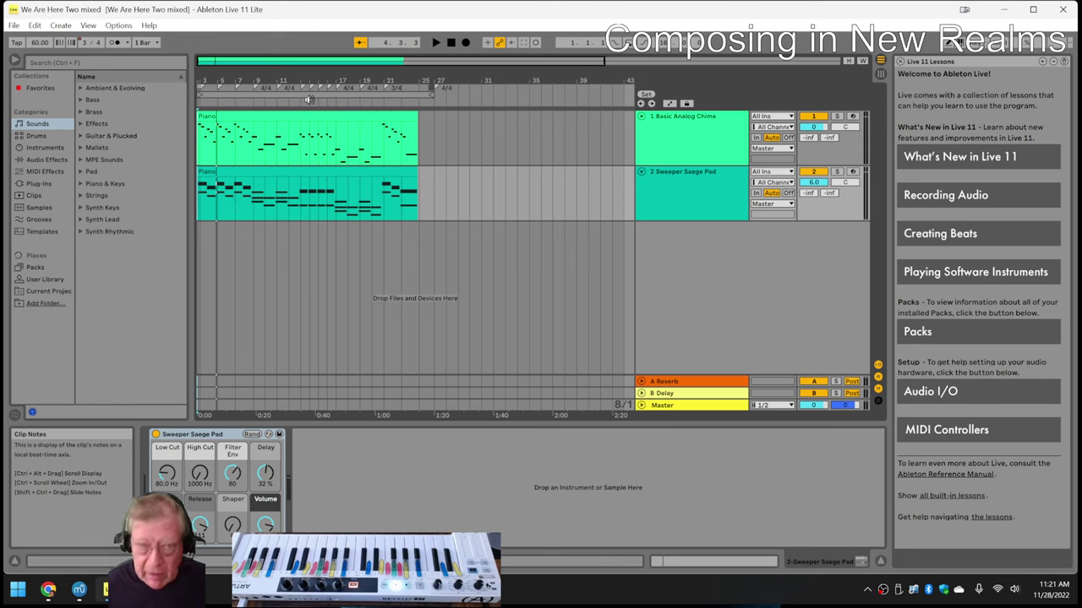
click(453, 42)
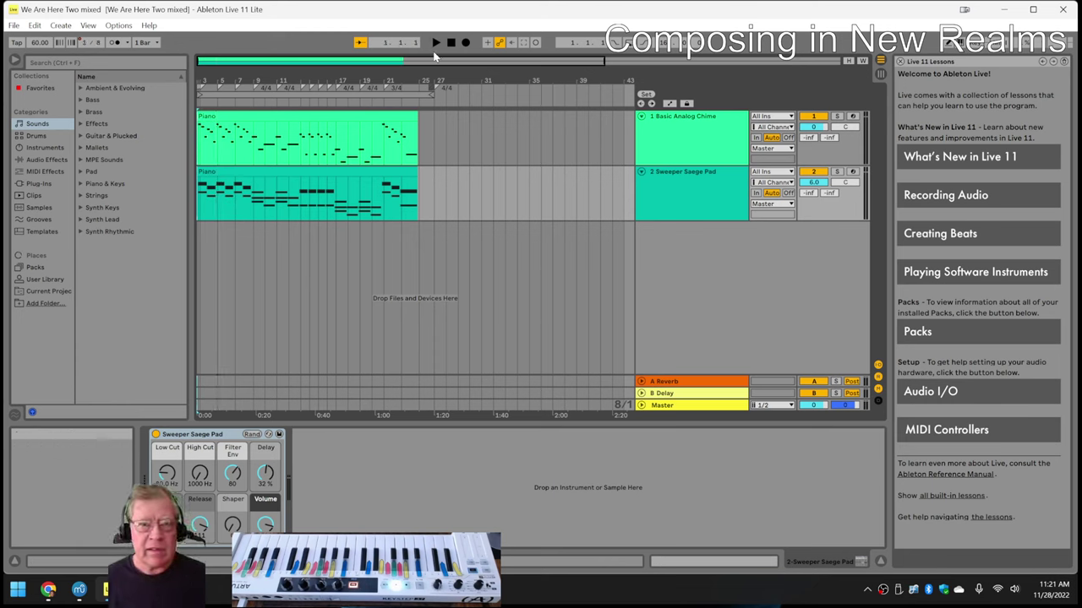
key(space)
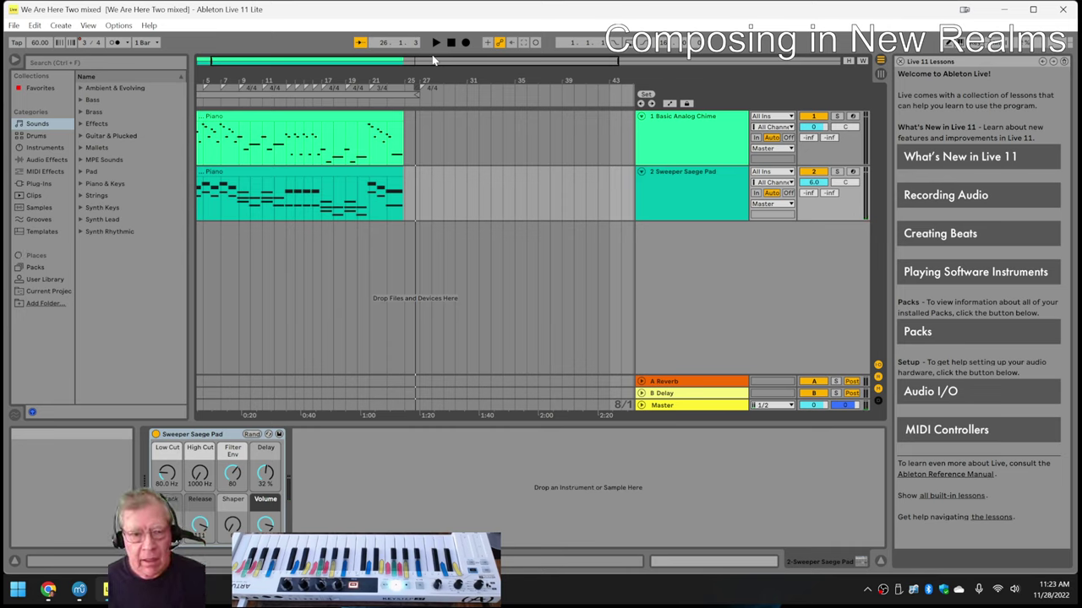
Step: Solo the Basic Analog Chime track and listen to a short passage from bar 7
click(271, 134)
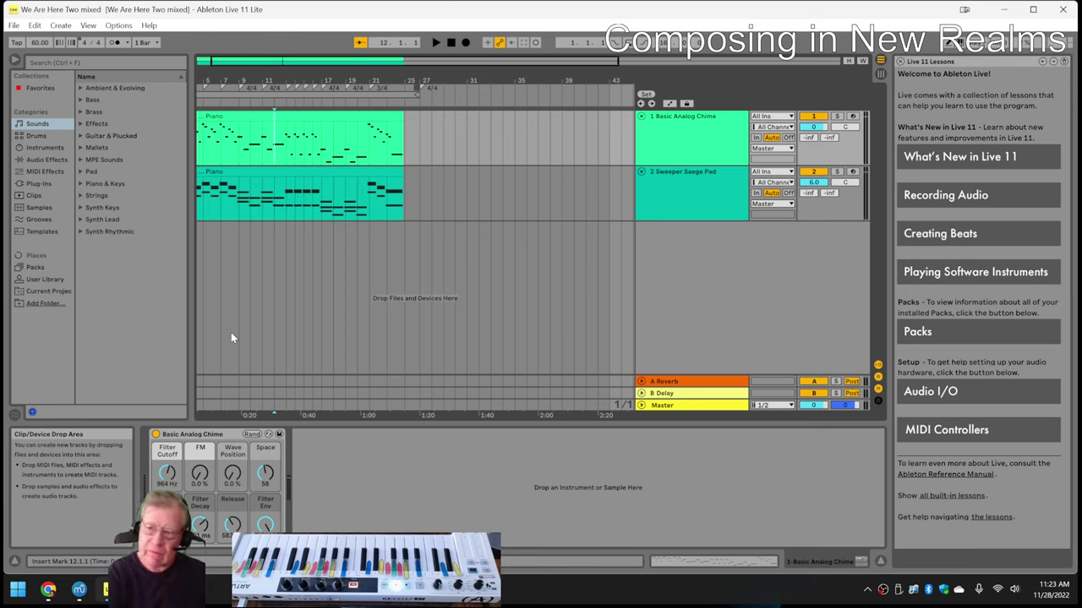
click(221, 146)
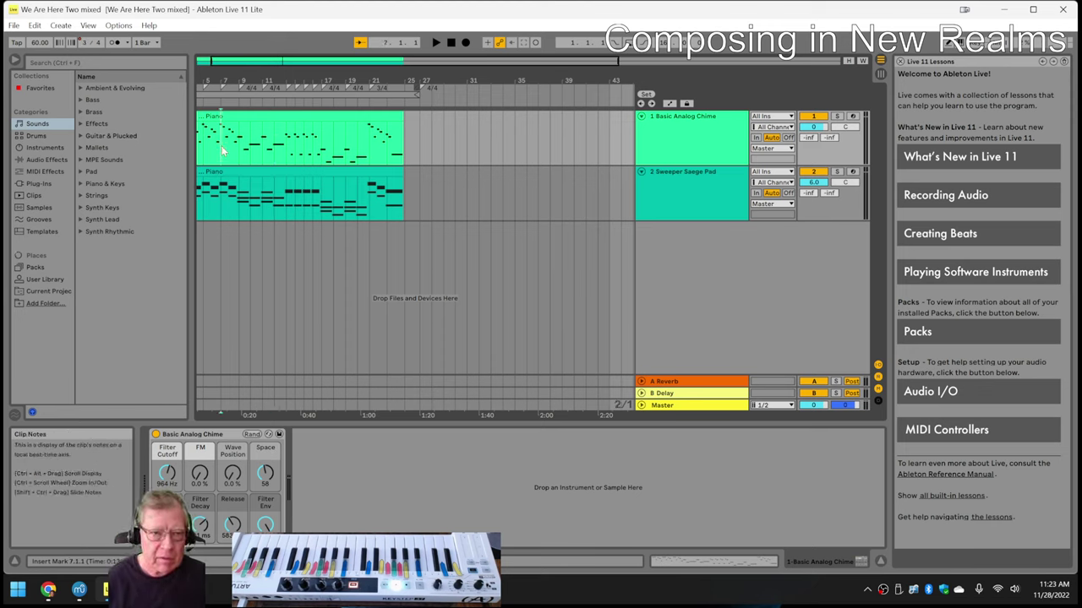
click(838, 117)
key(space)
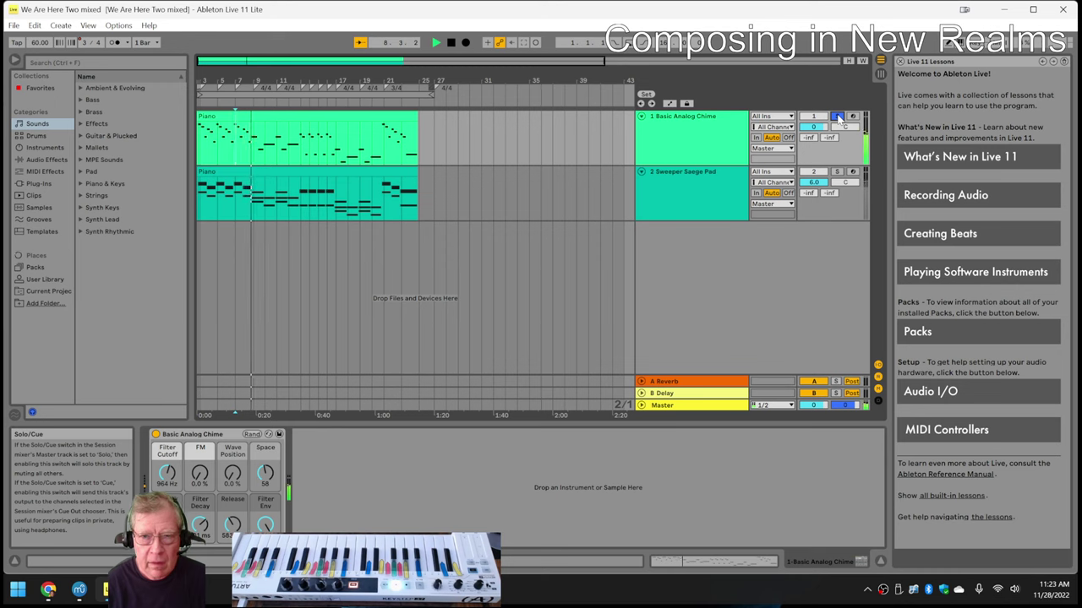
key(space)
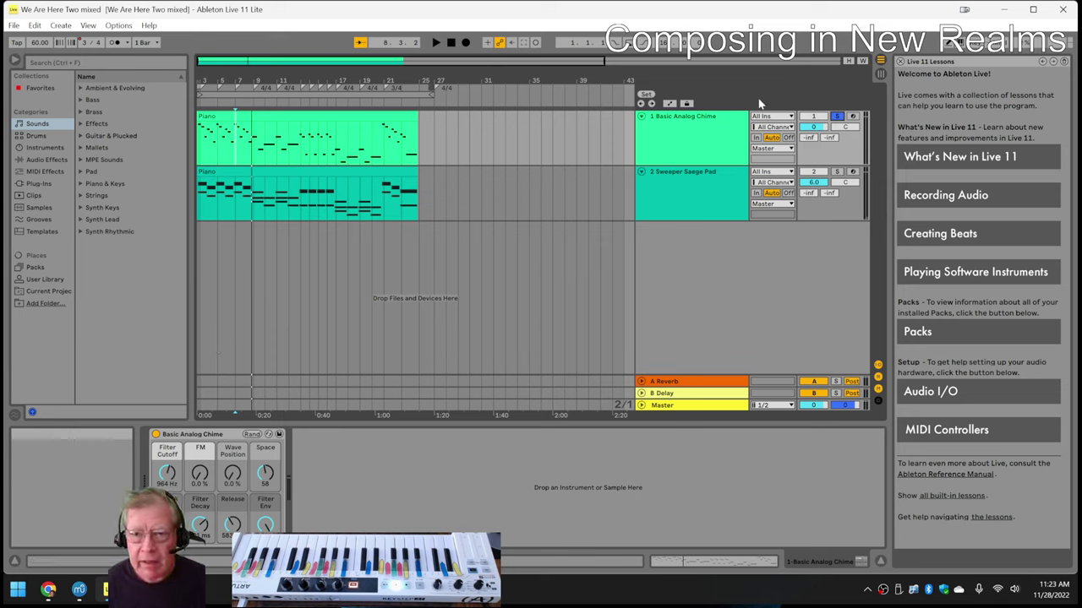
Step: Turn off solo on the Basic Analog Chime track, solo the Sweeper Saege Pad track and play it from bar 7
click(839, 118)
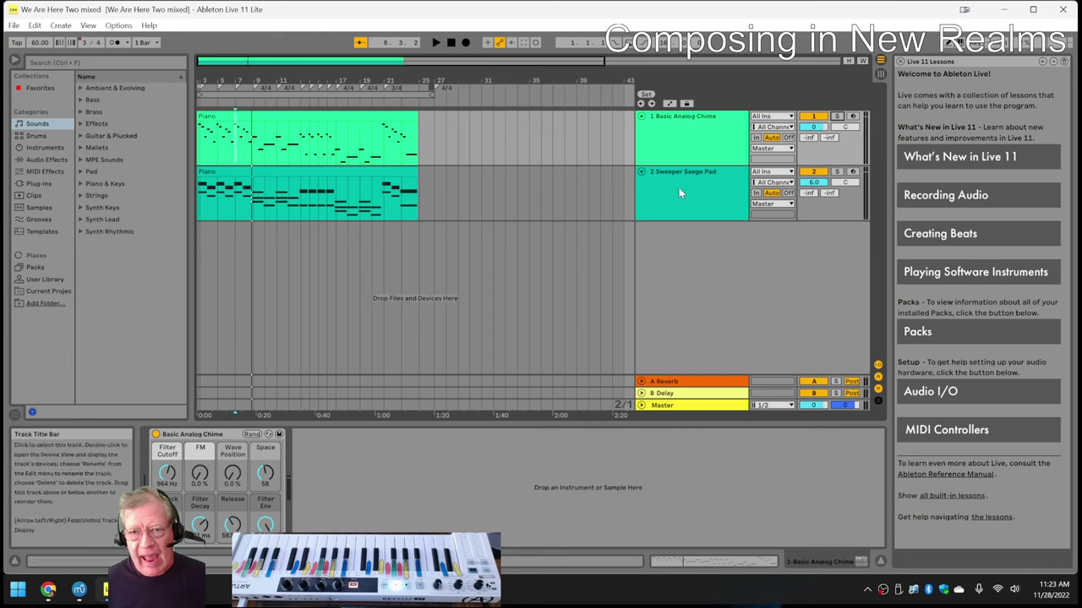
click(838, 174)
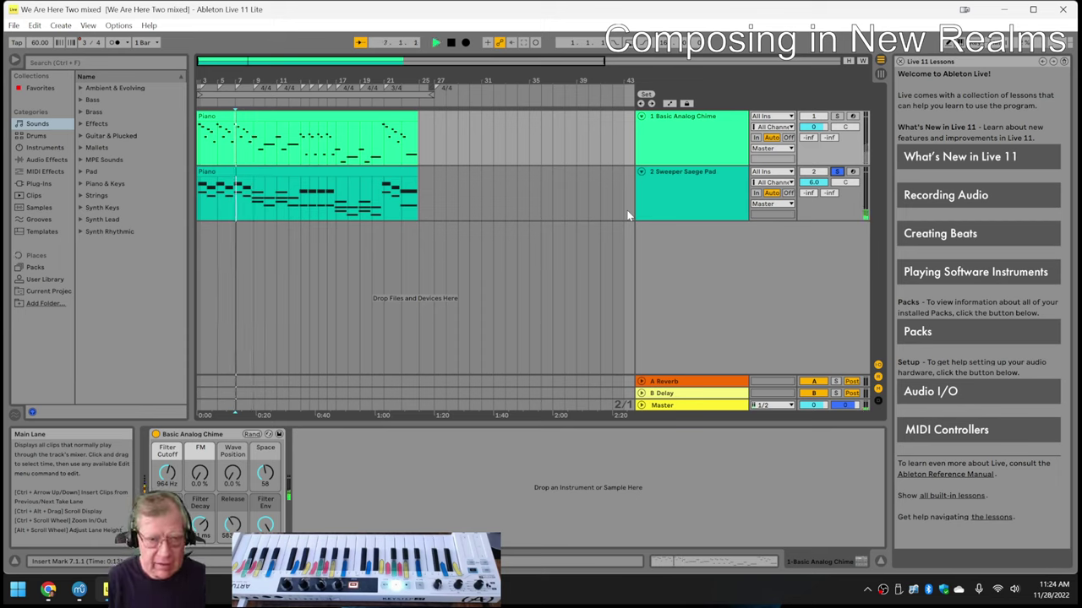
key(space)
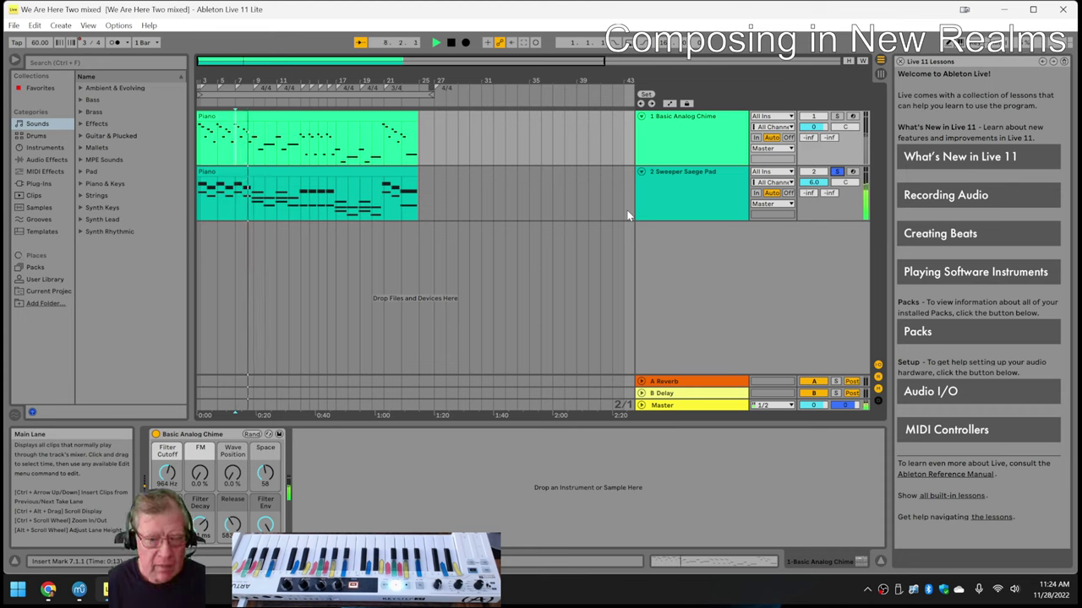
Step: Stop the playback, place the insert marker at bar 16 on the Sweeper Saege Pad track and show its clip's notes
click(289, 189)
key(space)
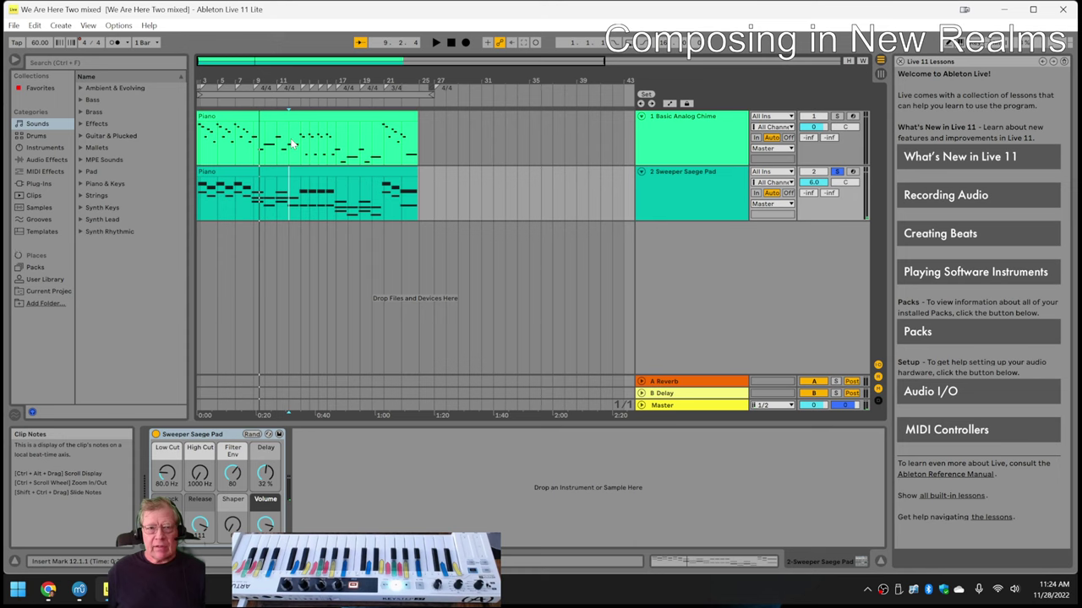
click(327, 197)
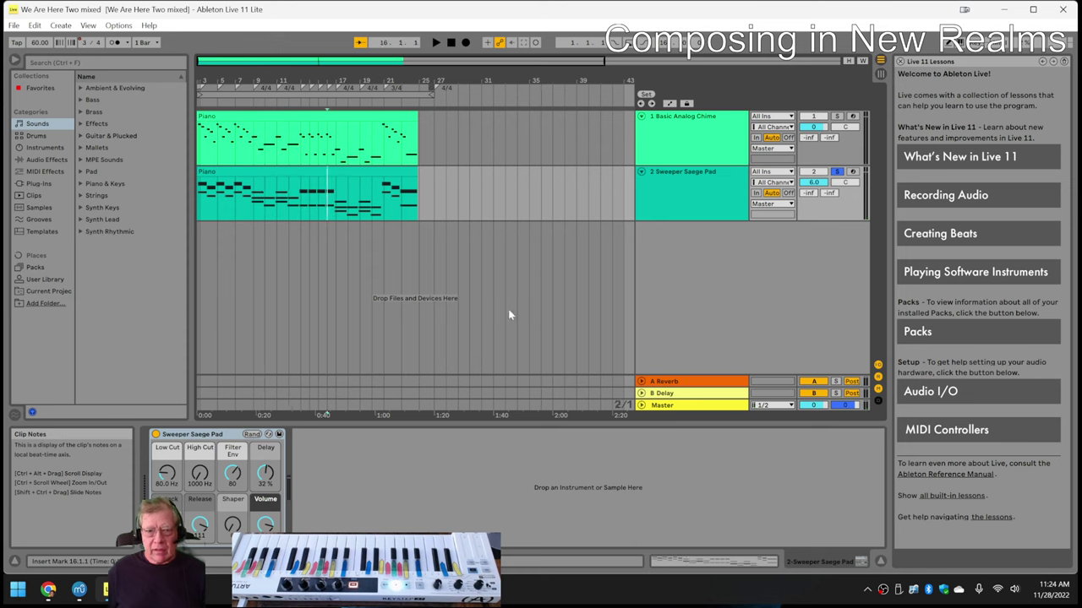
click(685, 564)
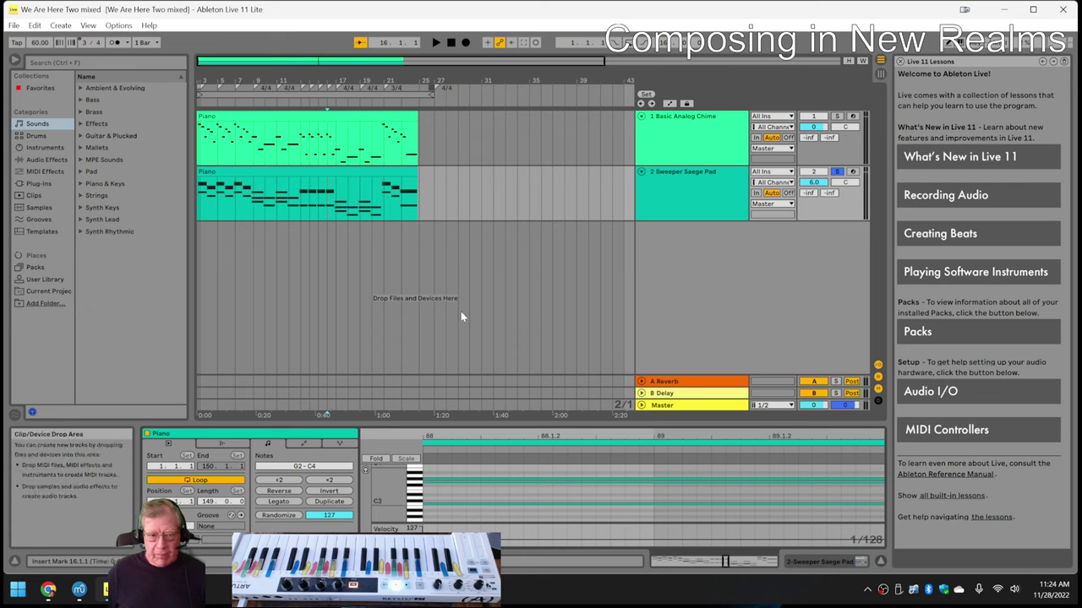
Step: Switch back to the spreadsheet in Chrome and review the last Results entries and the Ideas Next Time section
click(48, 589)
scroll(192, 423, down, 5)
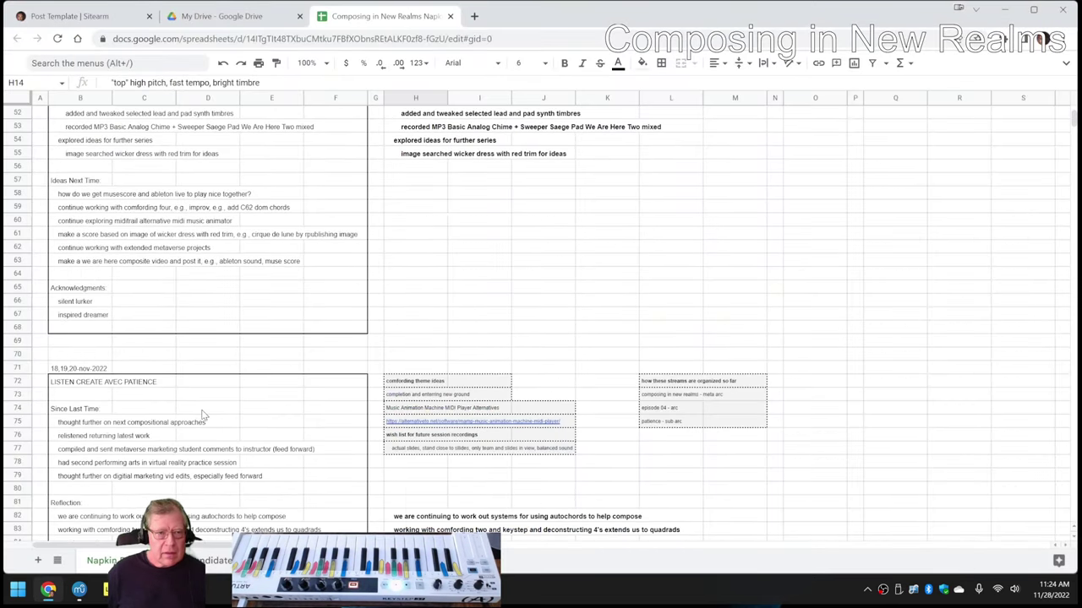
scroll(203, 273, up, 2)
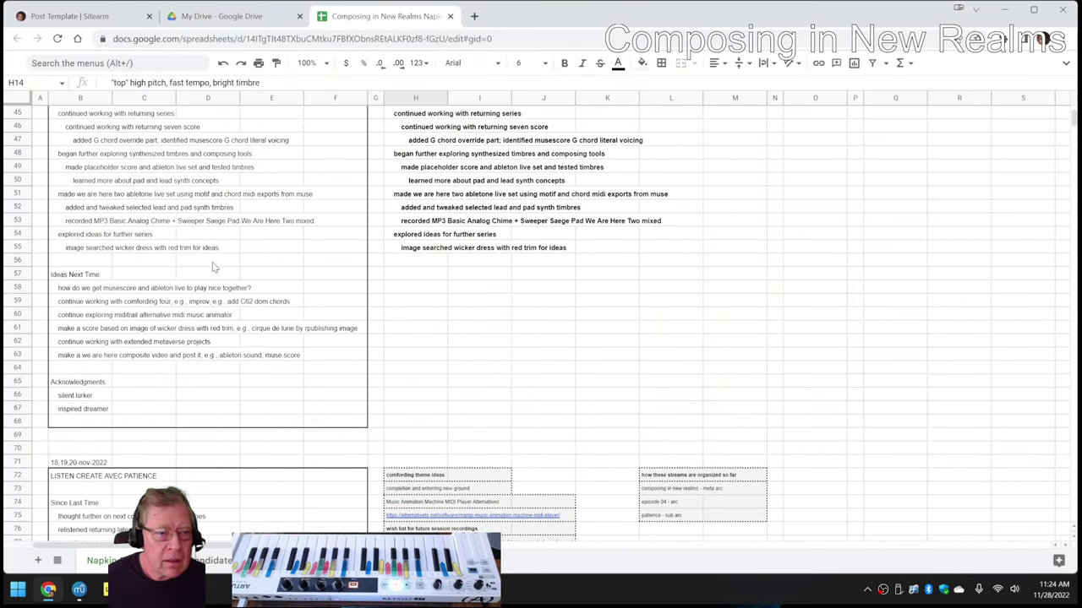